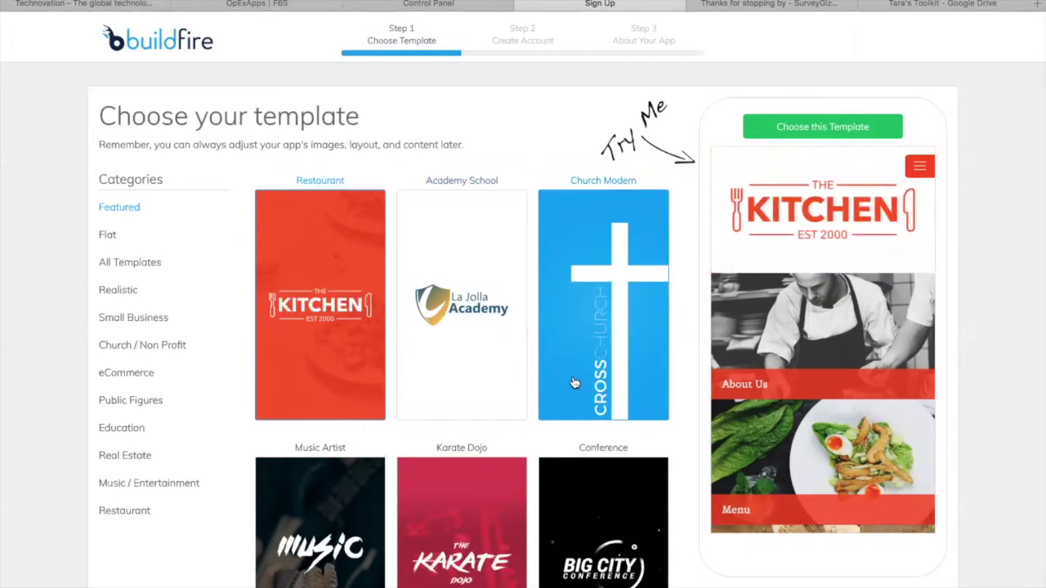
Preview the Real Estate Team (RealHome) template and view its About Us page
scroll(574, 383, "down", 5)
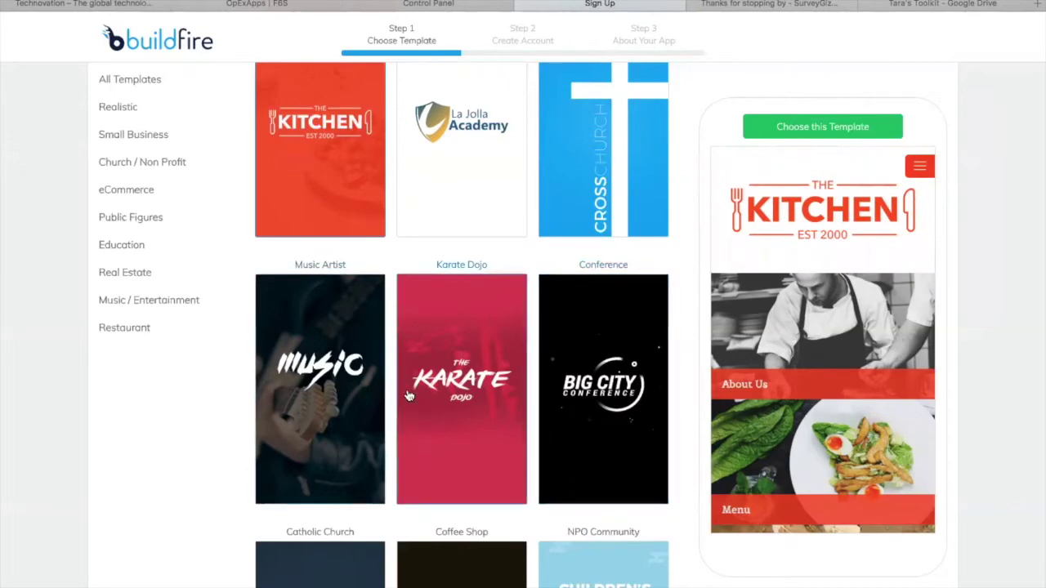
scroll(412, 379, "down", 2)
scroll(411, 379, "down", 7)
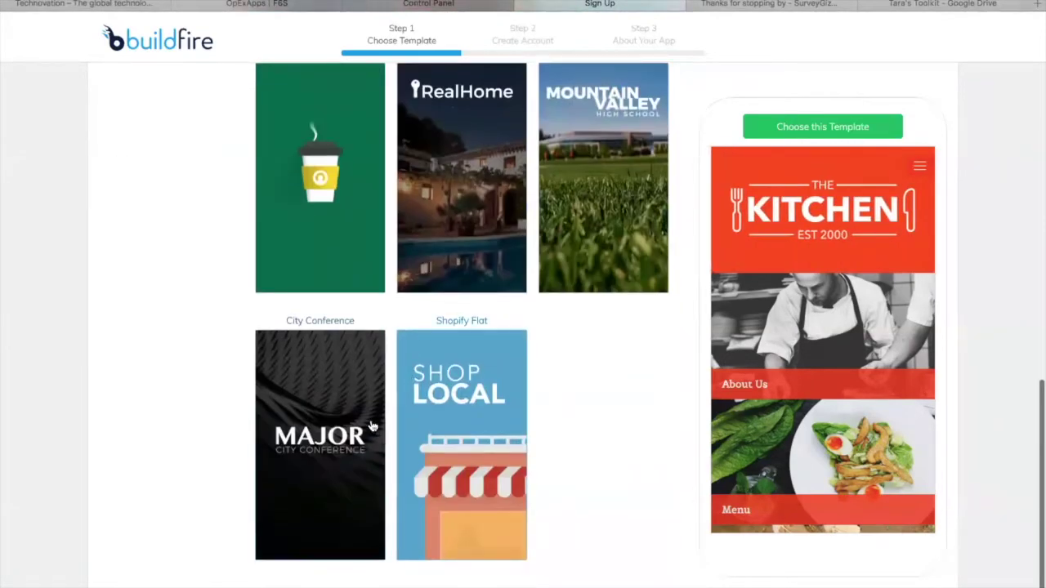
left_click(491, 198)
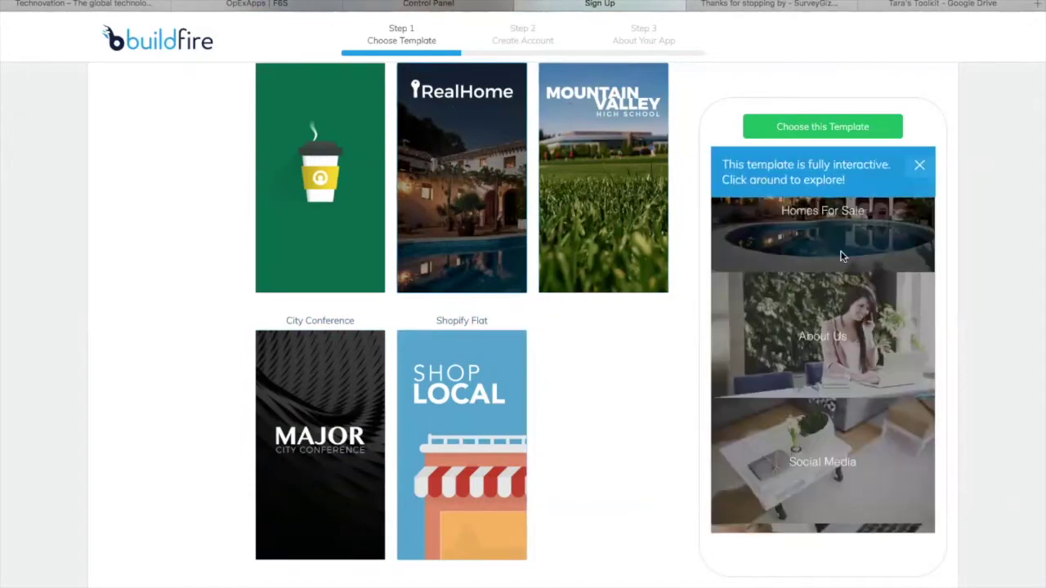
left_click(918, 168)
scroll(833, 225, "down", 3)
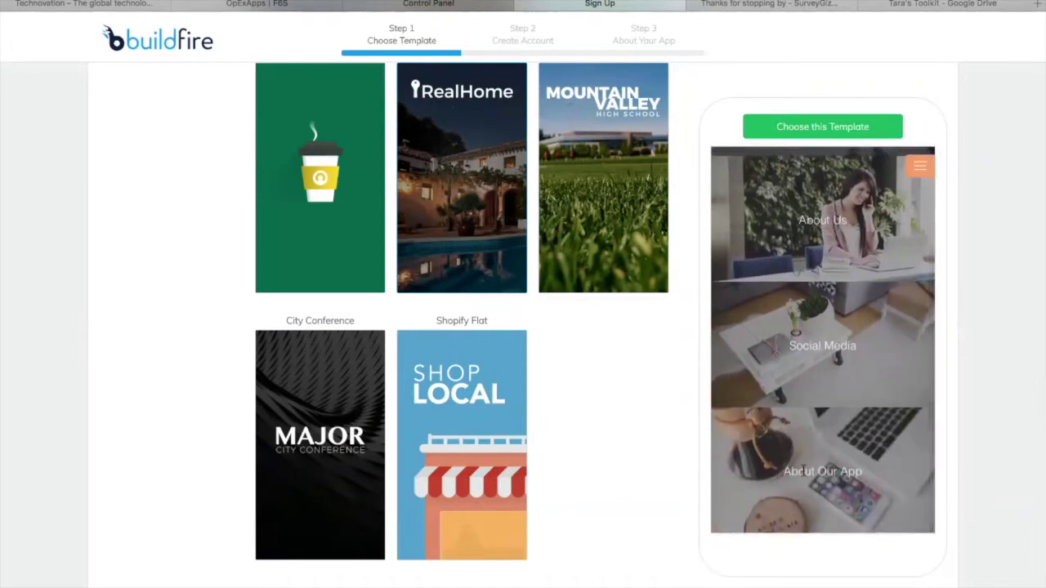
left_click(817, 222)
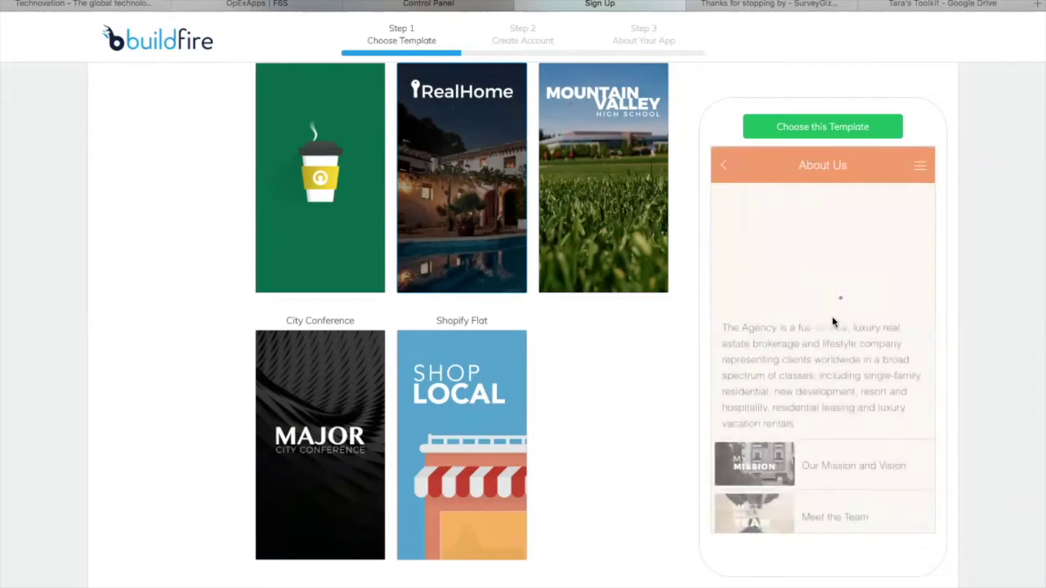
scroll(821, 371, "down", 2)
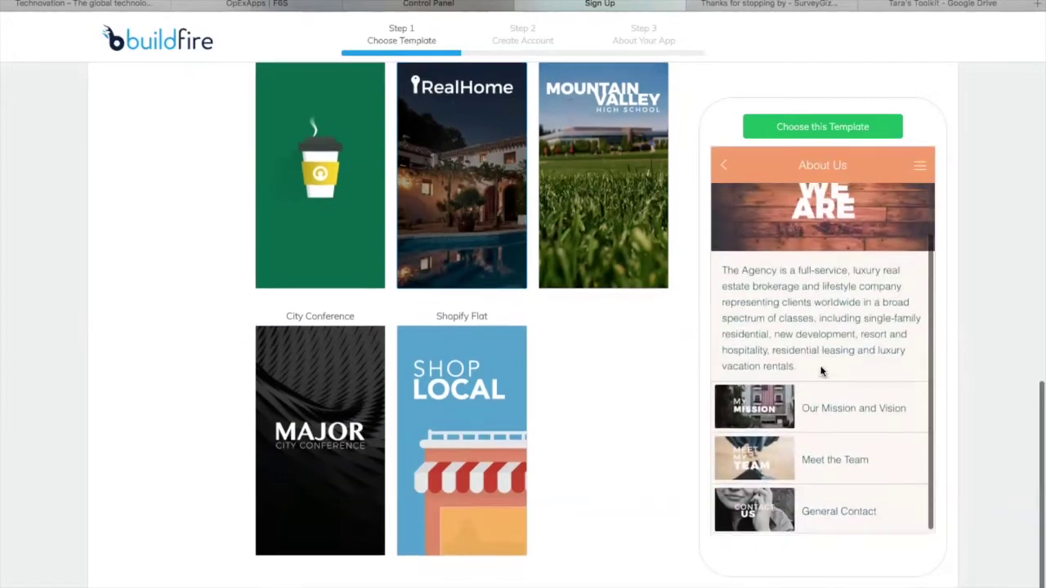
Load the Academy School template to show the La Jolla Academy app in the preview
scroll(821, 370, "up", 3)
scroll(821, 370, "up", 1)
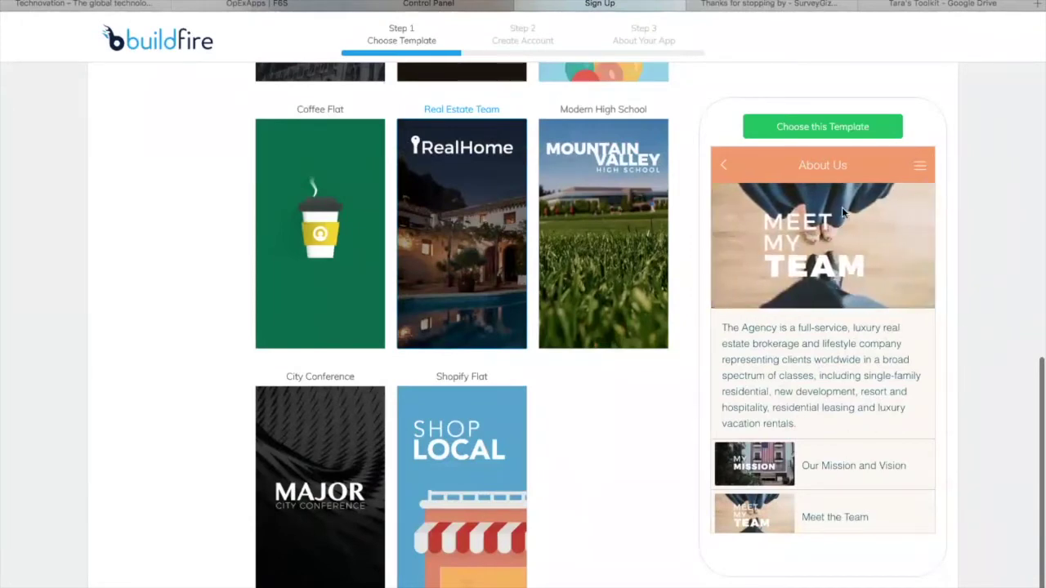
scroll(842, 207, "up", 10)
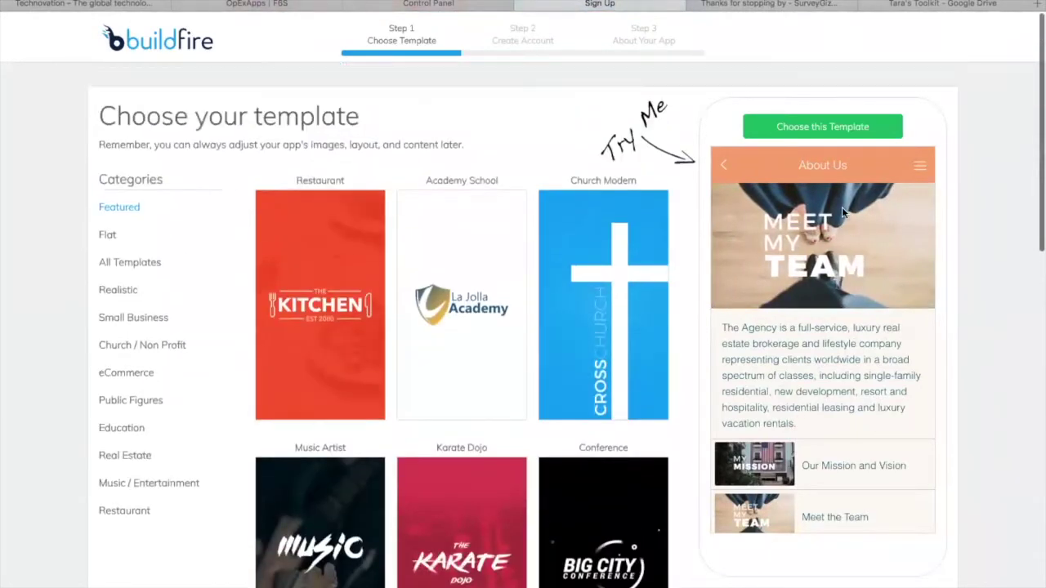
left_click(495, 320)
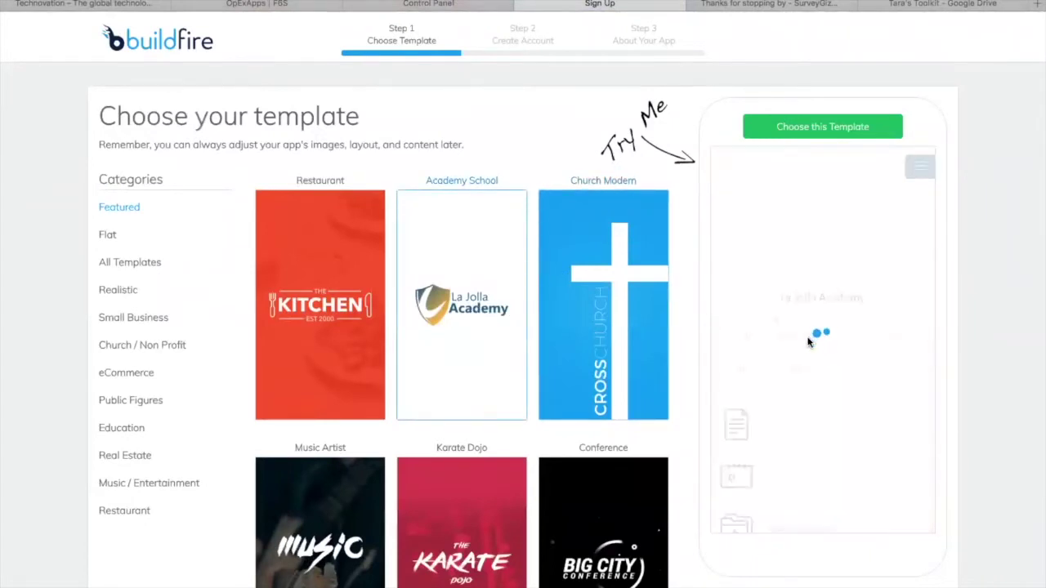
scroll(776, 388, "down", 5)
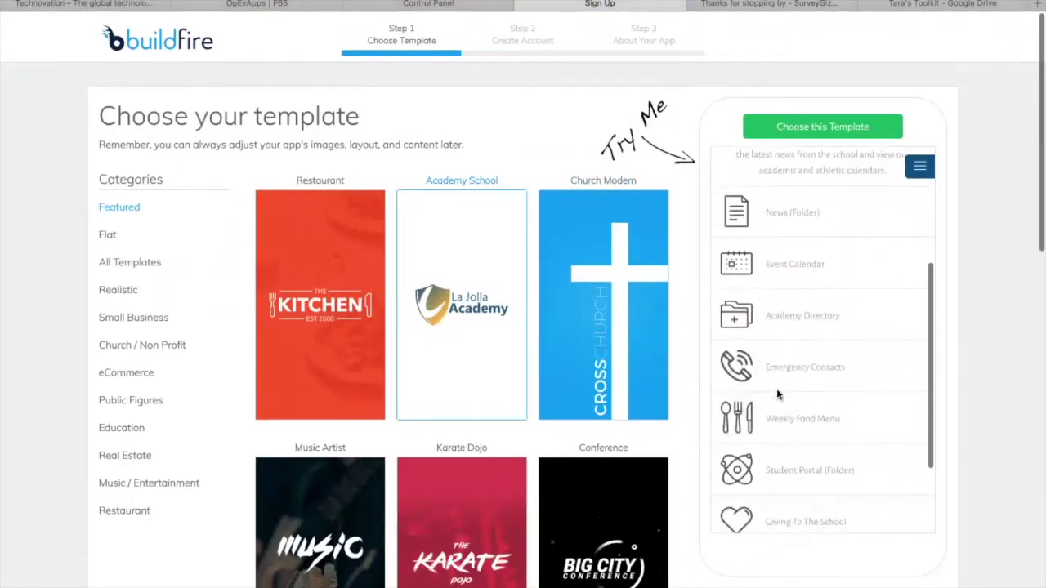
scroll(778, 395, "down", 3)
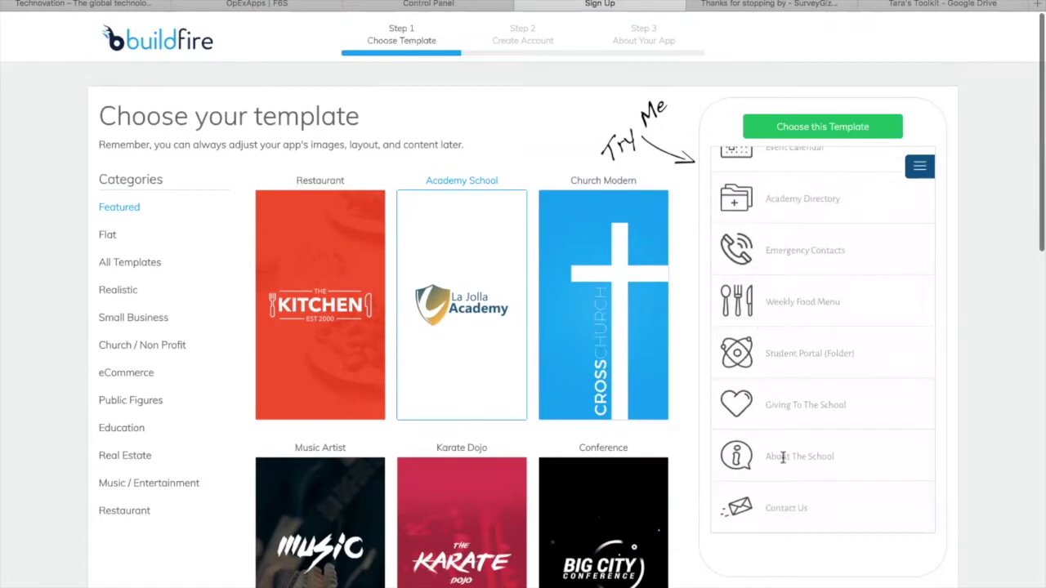
scroll(782, 458, "up", 10)
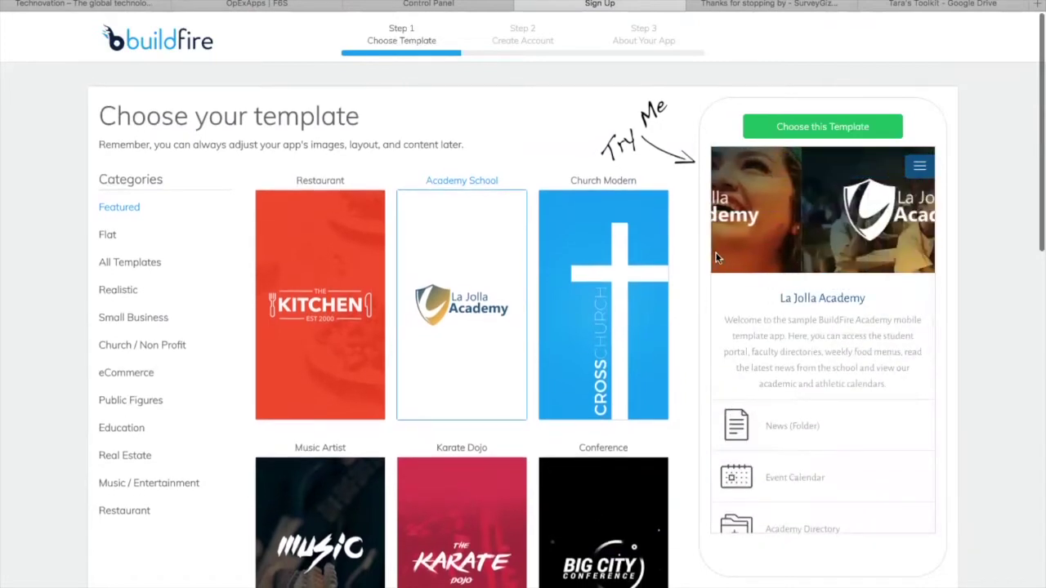
Switch to the Control Panel tab to see the Media Library's three images and OpExApp sections
left_click(451, 6)
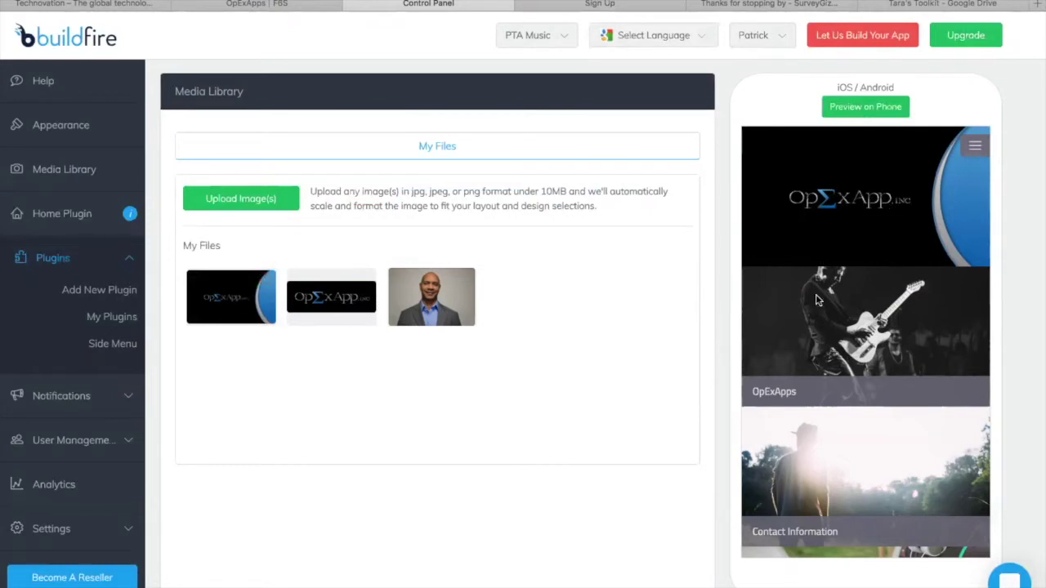
scroll(868, 320, "down", 3)
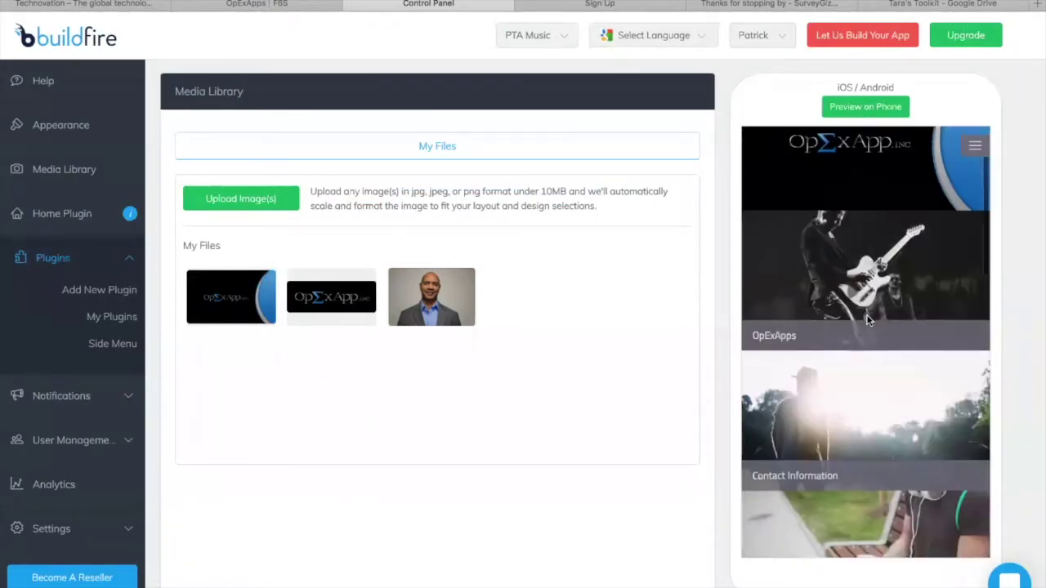
scroll(869, 320, "down", 5)
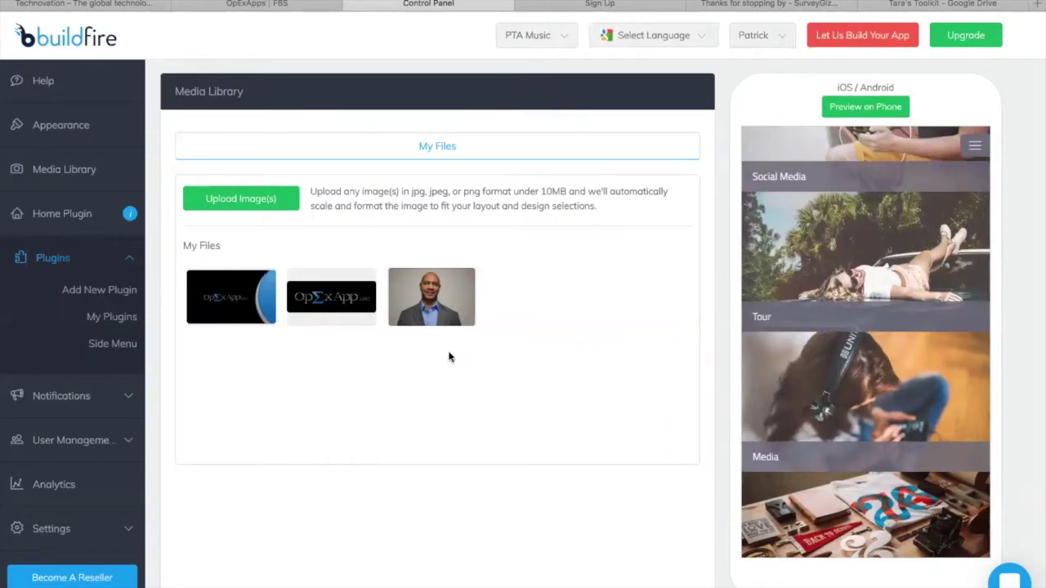
Open Add New Plugin, view the Vimeo plugin details, and go to page 3
left_click(100, 291)
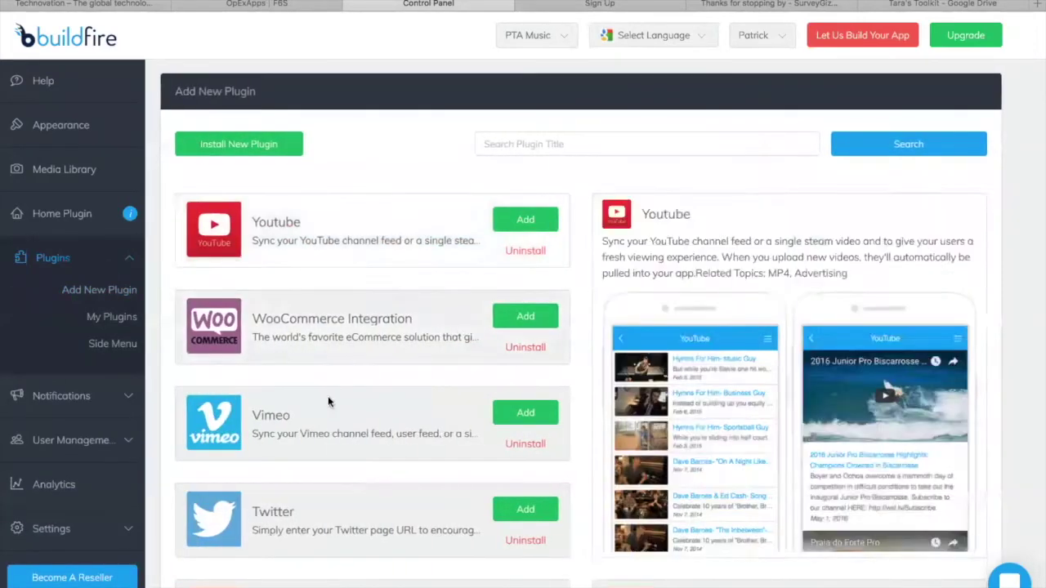
left_click(328, 400)
scroll(373, 428, "down", 3)
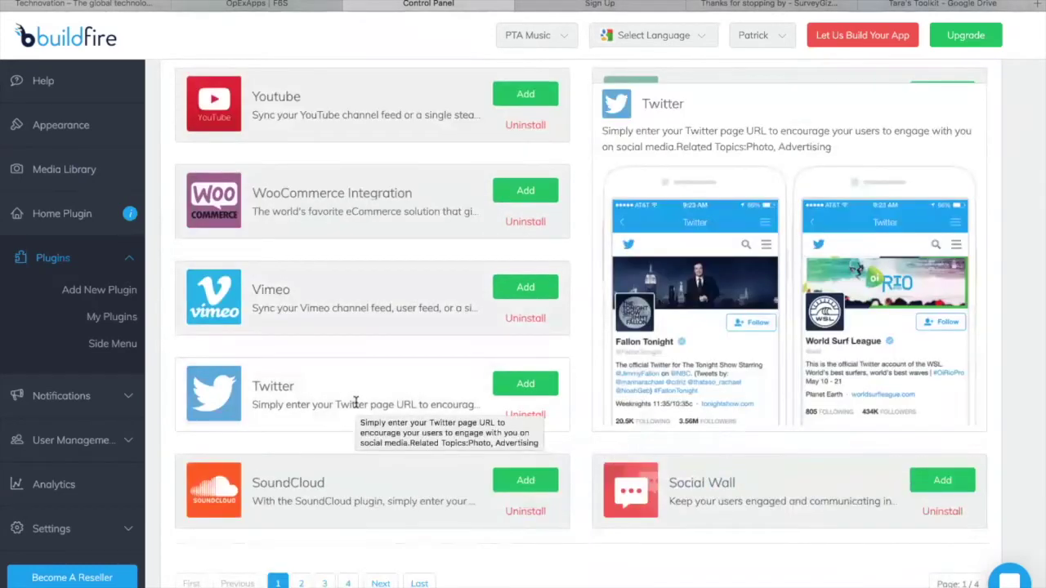
left_click(324, 583)
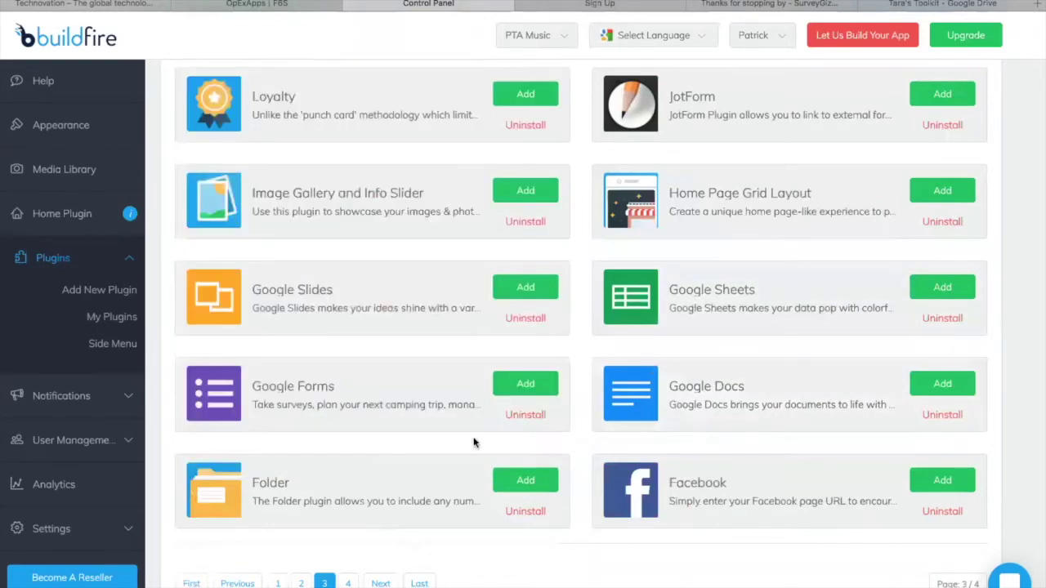
Preview the Loyalty, Image Gallery and Info Slider, and Folder plugins, then go to page 4
mouse_move(411, 482)
mouse_move(372, 190)
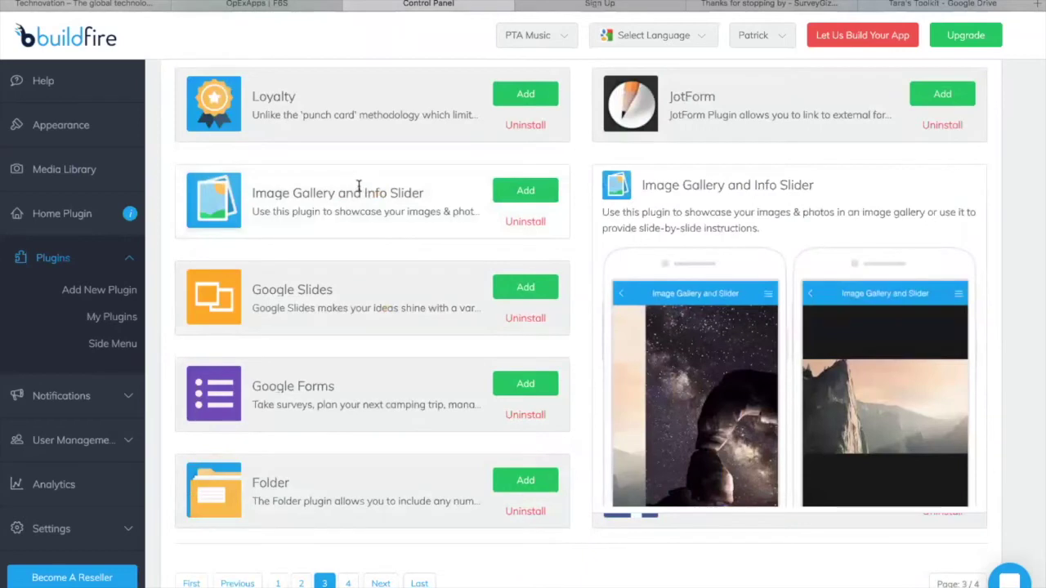
mouse_move(249, 113)
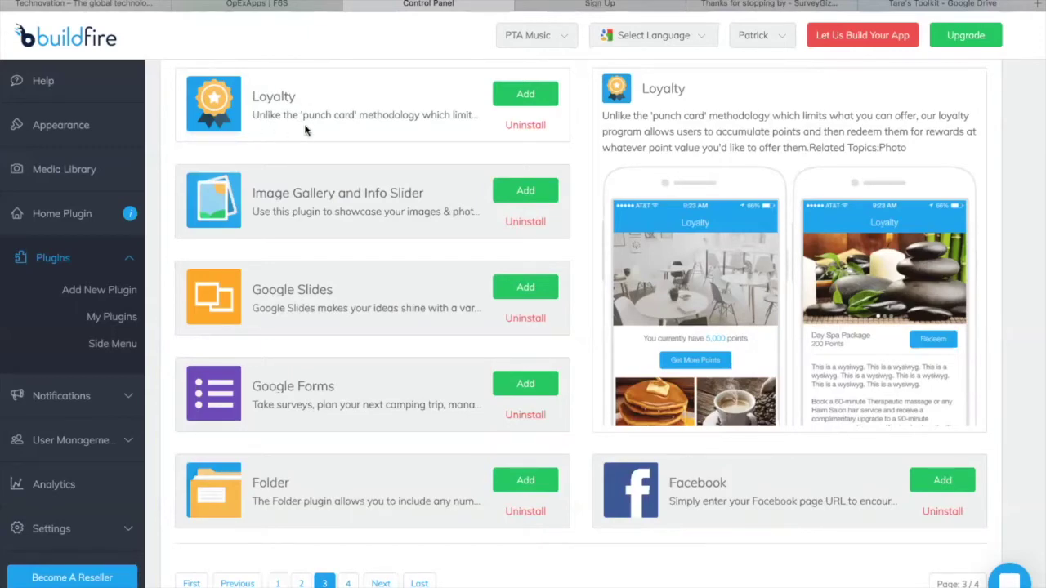
mouse_move(368, 211)
mouse_move(337, 140)
scroll(344, 124, "up", 2)
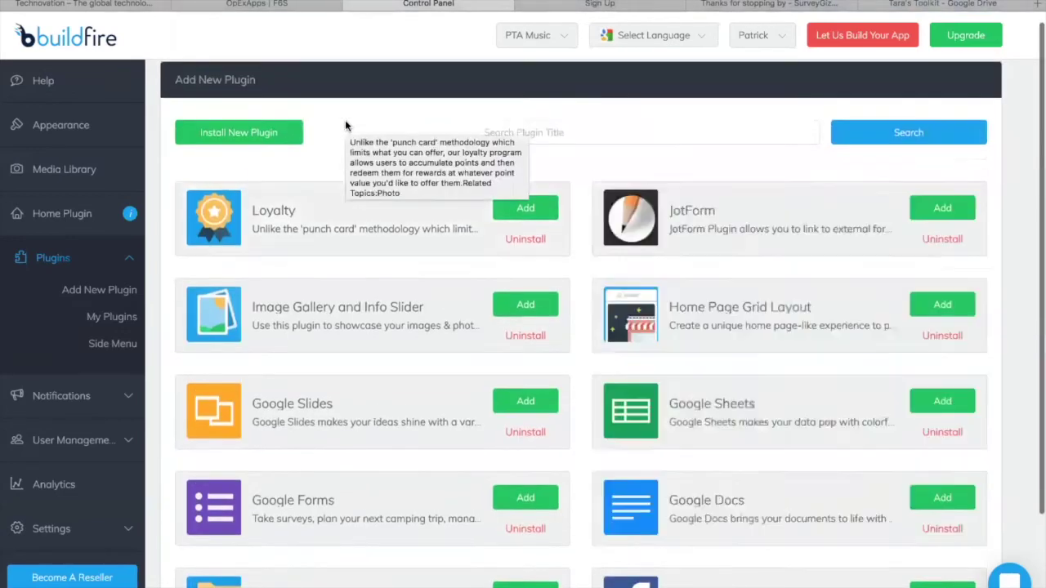
scroll(345, 122, "down", 2)
mouse_move(374, 486)
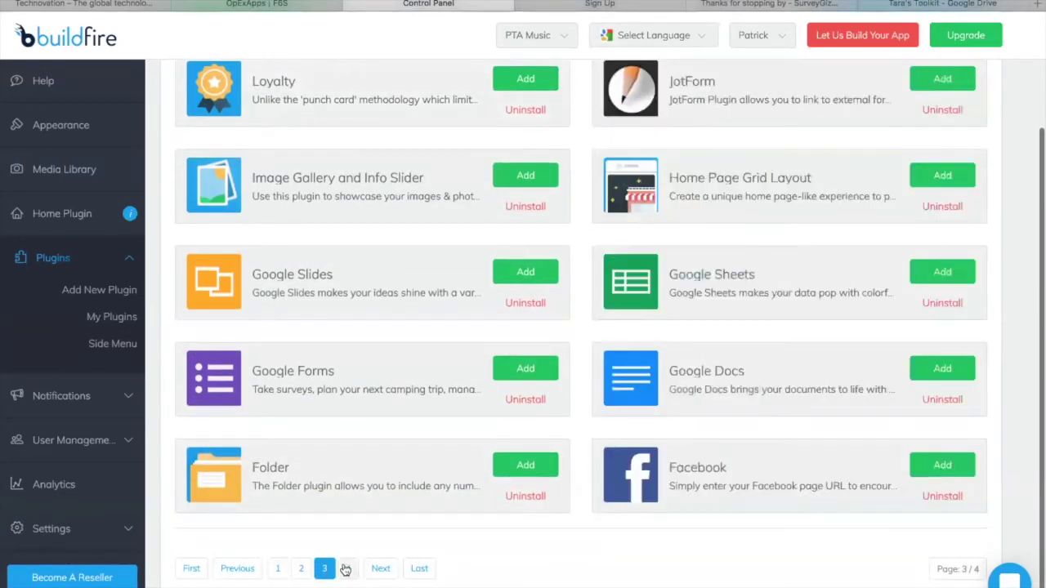
left_click(348, 568)
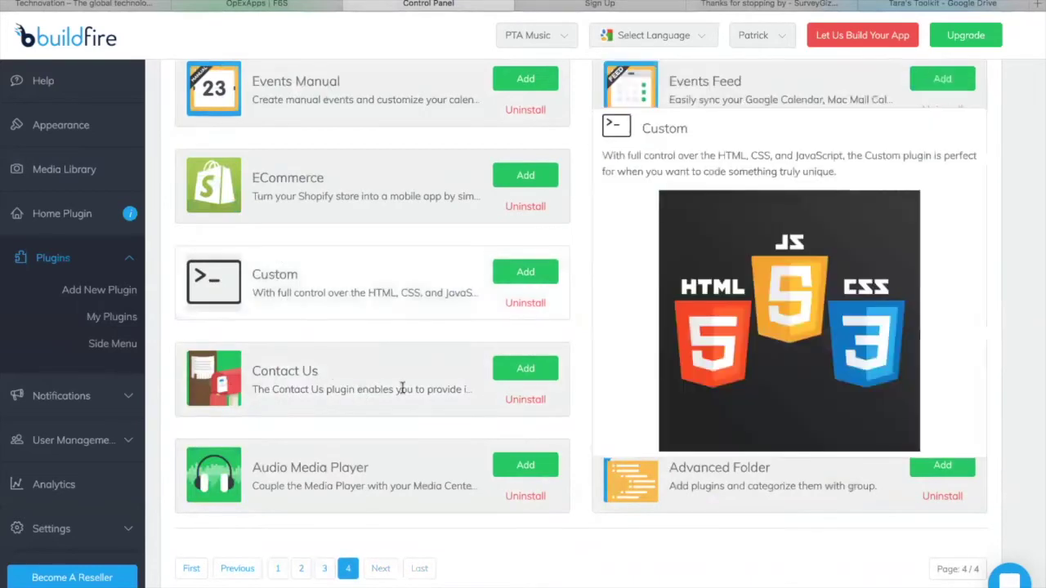
Look over the Custom and Contact Us plugin cards on page 4
mouse_move(413, 336)
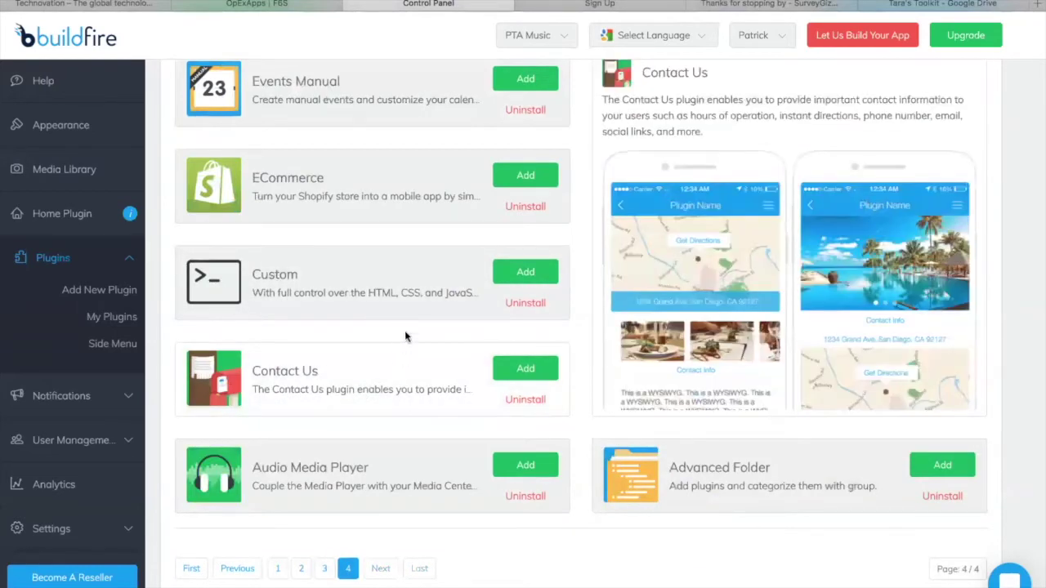
mouse_move(404, 284)
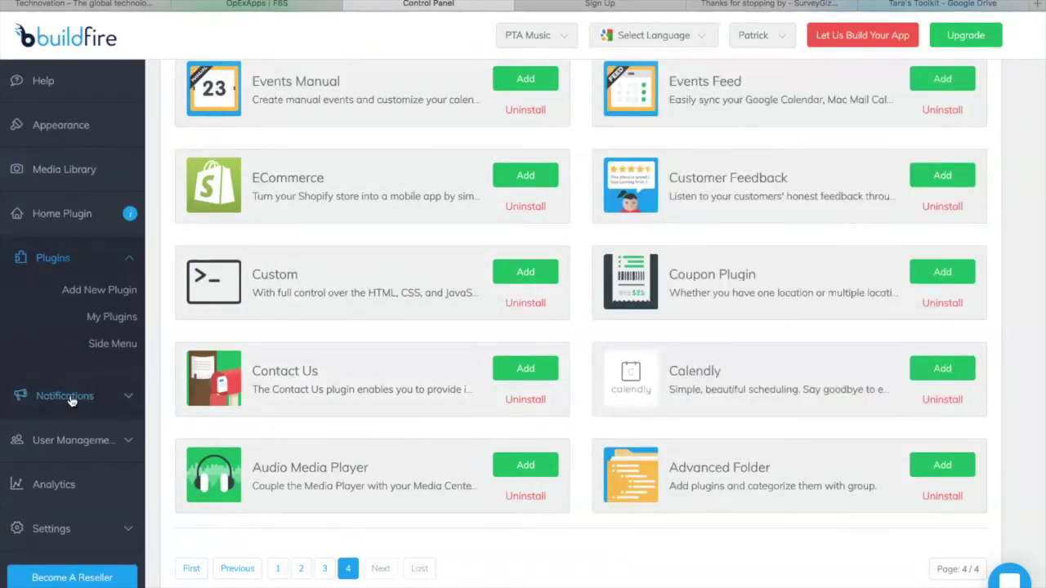
Open Analytics to see the Segment Key field and Total Downloads and Registered Users figures
left_click(56, 486)
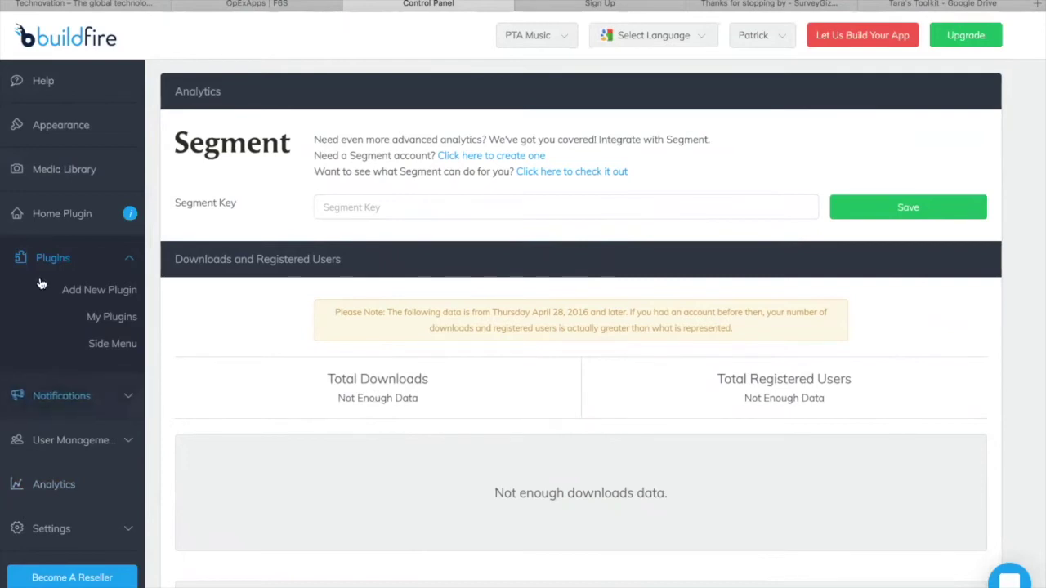
View the Appearance settings, then the Upgrade & Publish plans: Premium $53/mo, Professional $134/mo, Enterprise
left_click(75, 131)
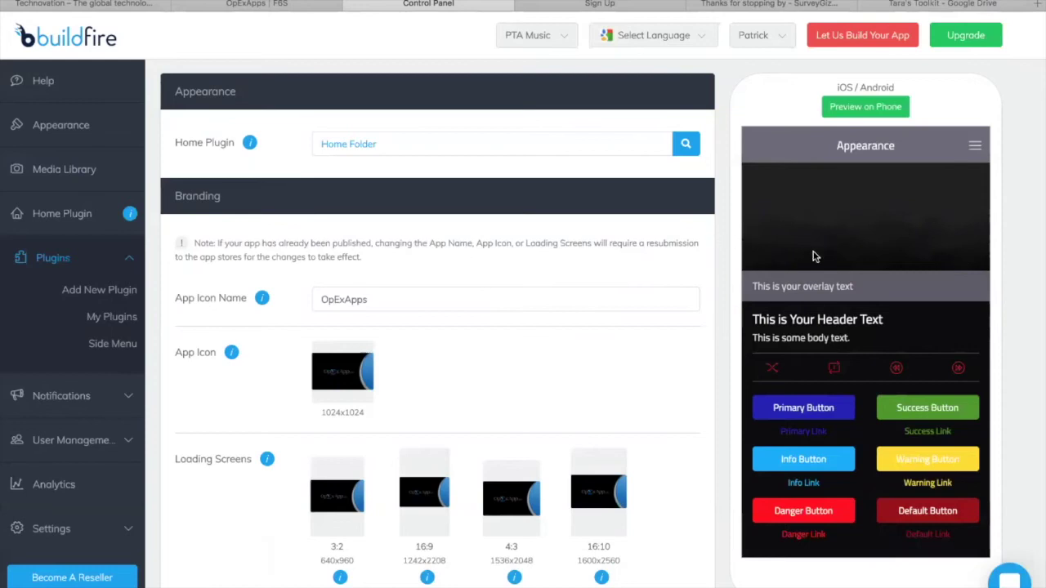
left_click(966, 35)
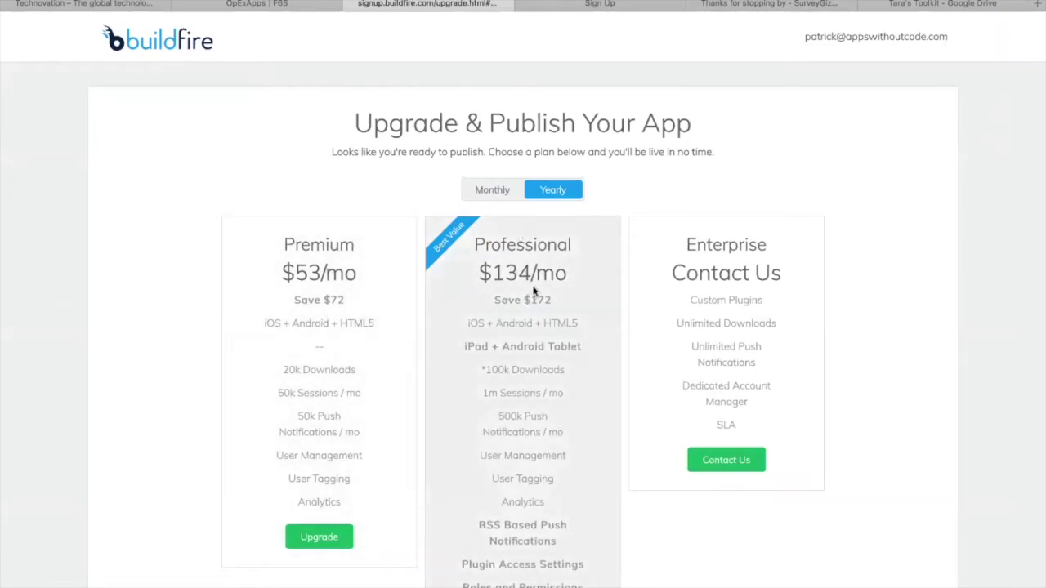
left_click(491, 191)
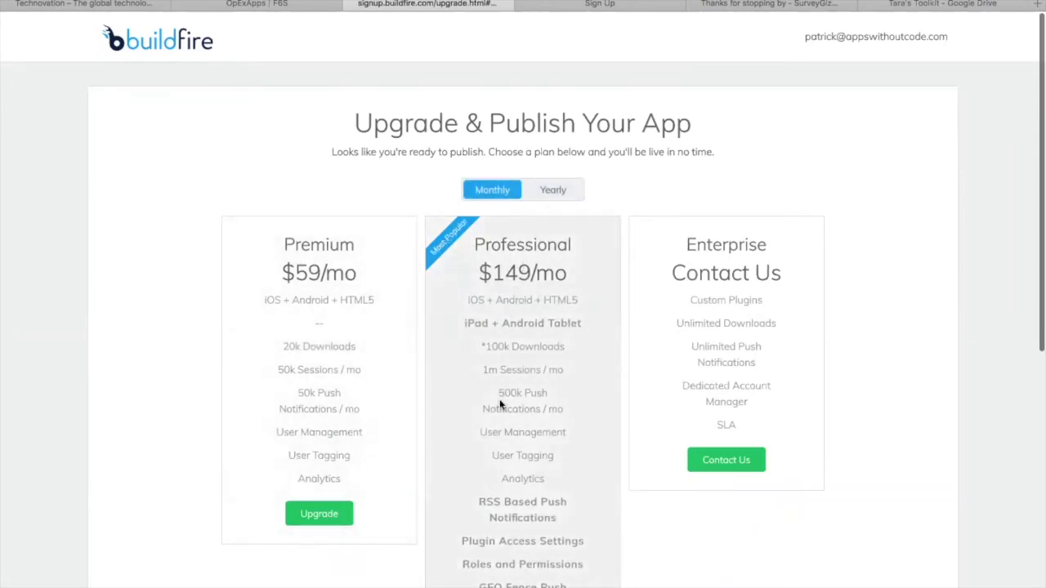
scroll(501, 401, "down", 3)
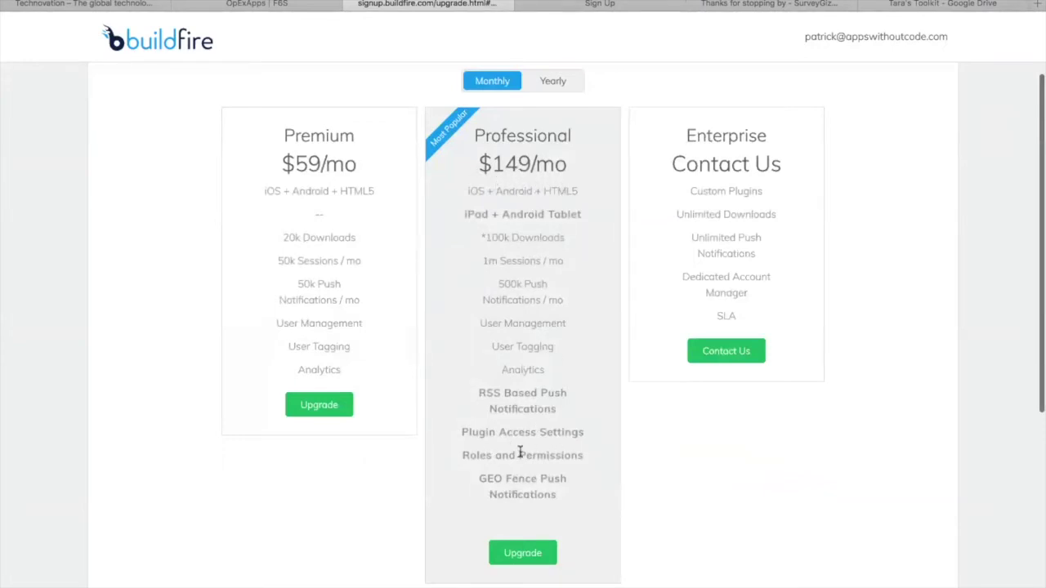
scroll(550, 352, "up", 2)
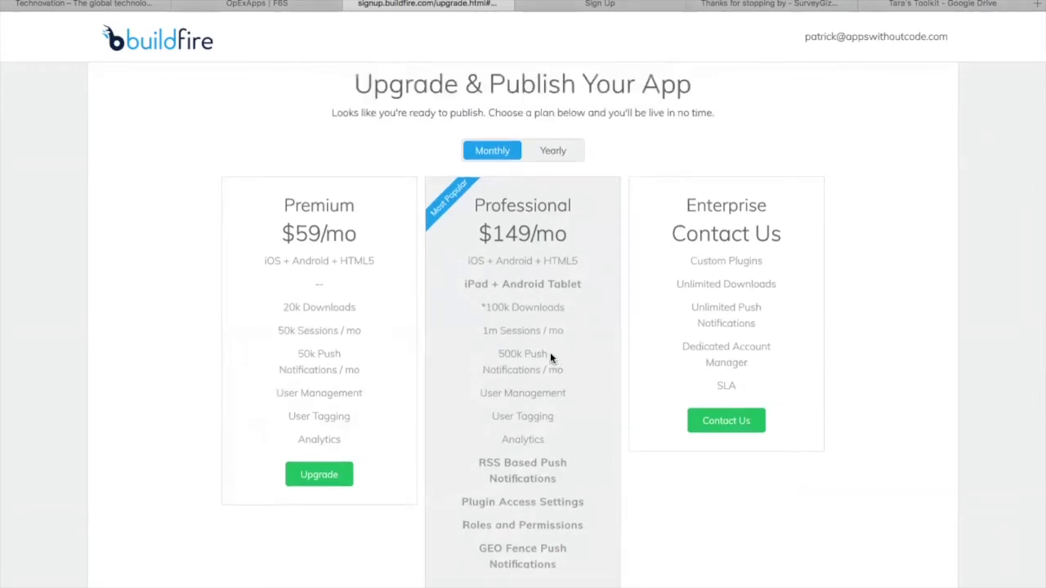
key("super+bracketleft")
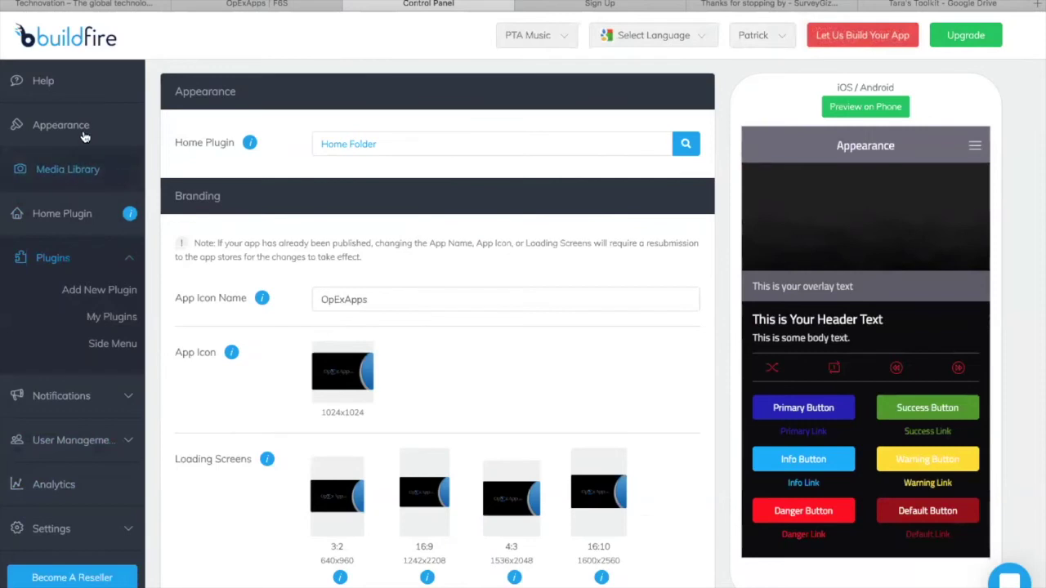
Open Help, then open and close the support chat to reveal the guide grid and Resources column
left_click(86, 81)
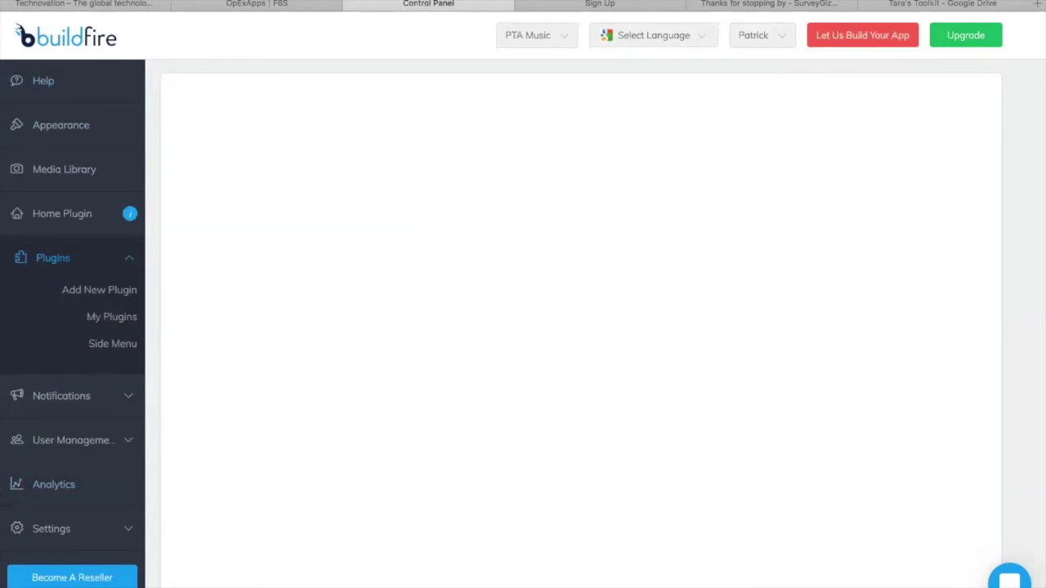
left_click(1009, 580)
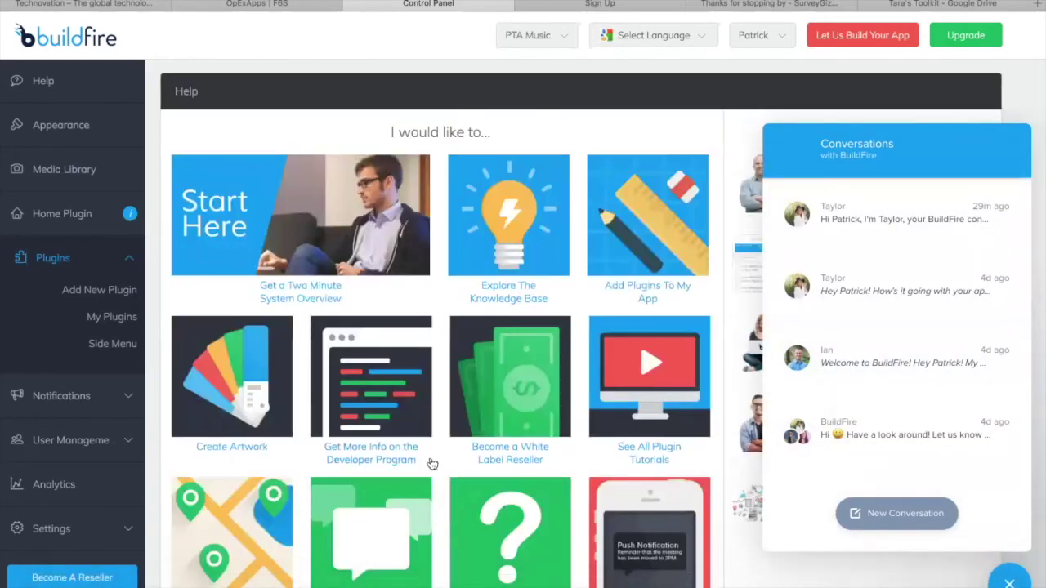
scroll(374, 470, "down", 1)
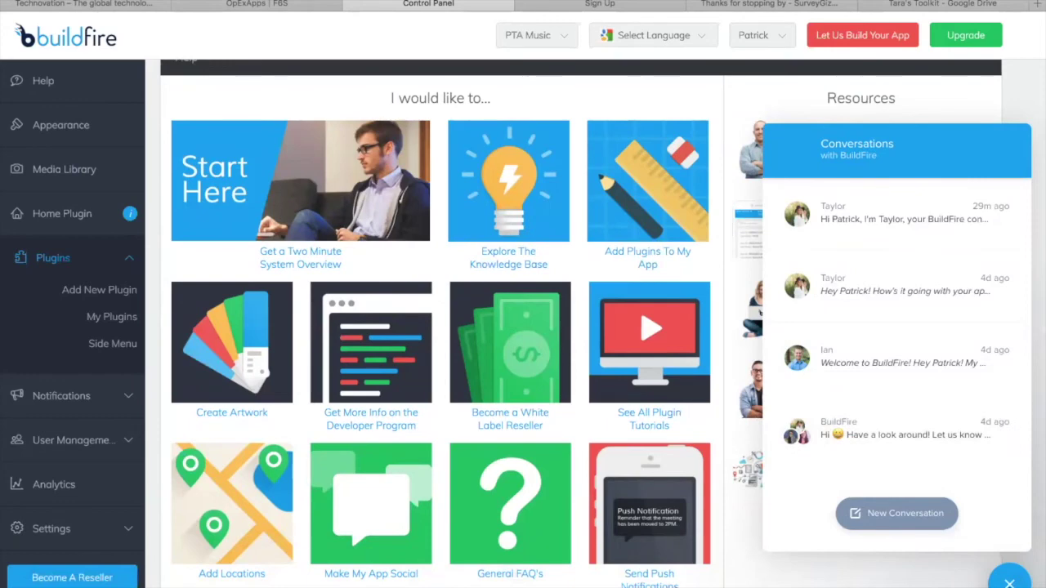
left_click(999, 582)
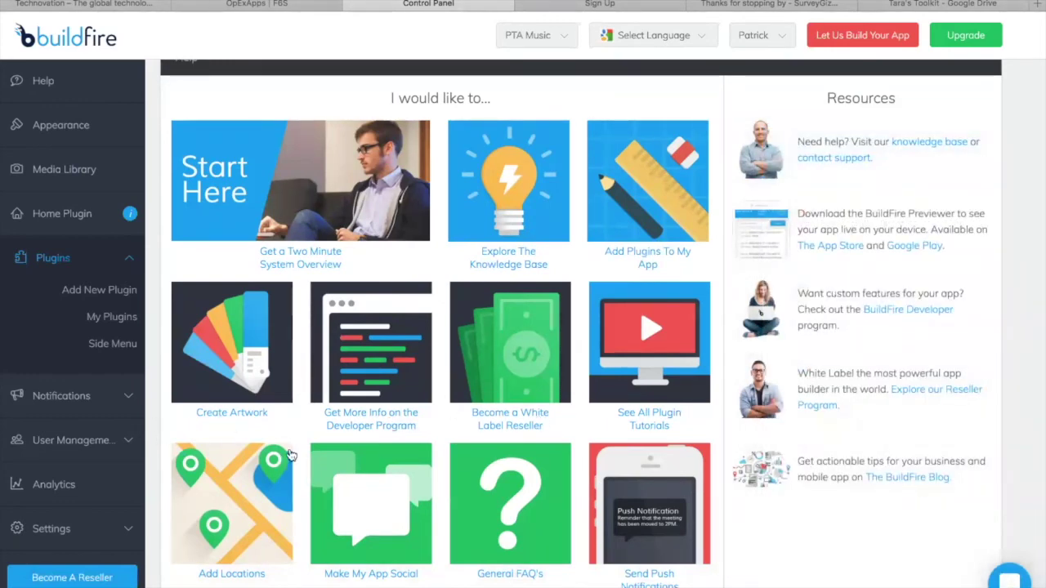
scroll(578, 438, "down", 1)
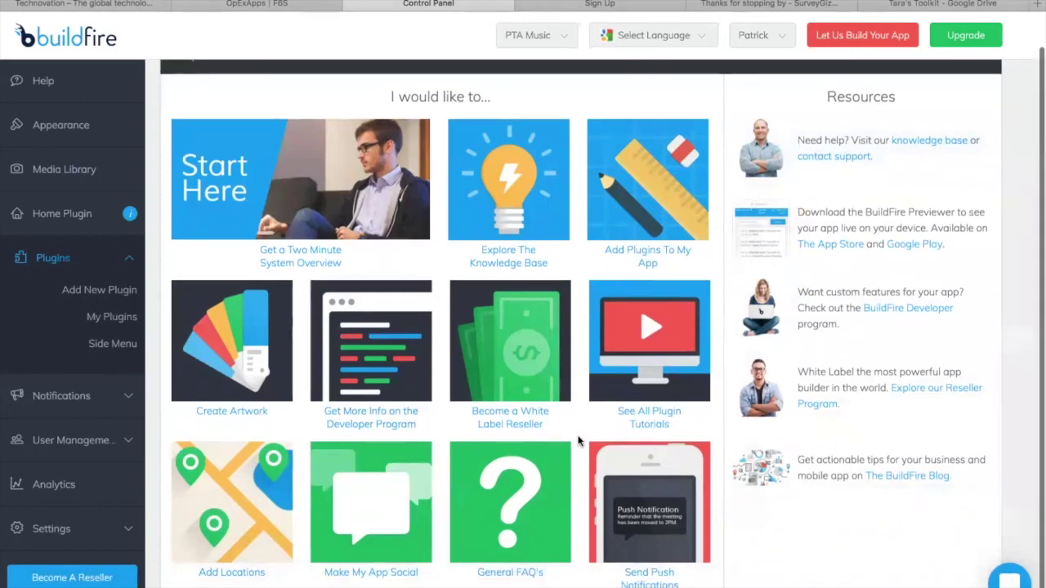
scroll(579, 441, "up", 1)
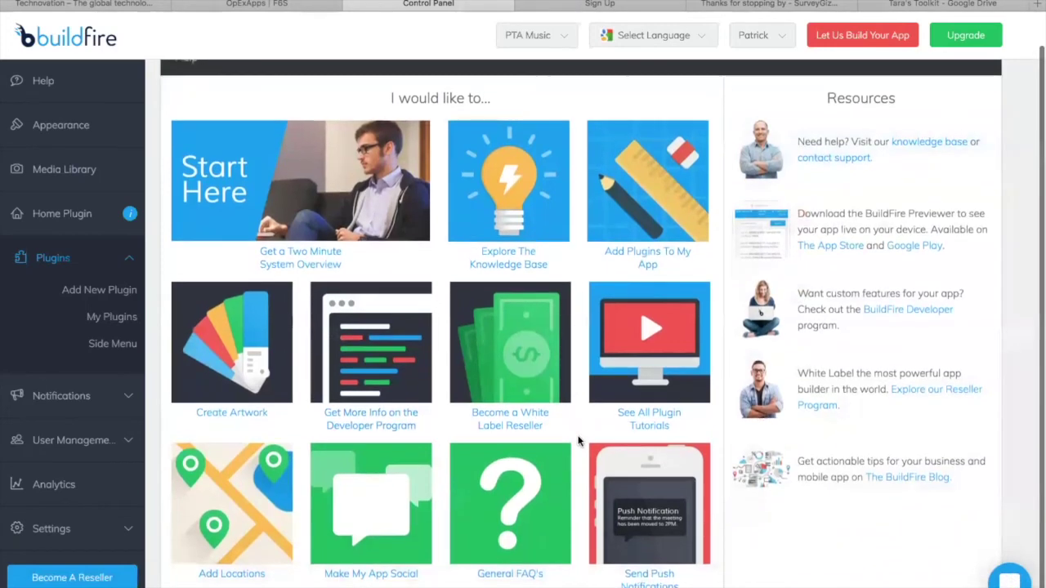